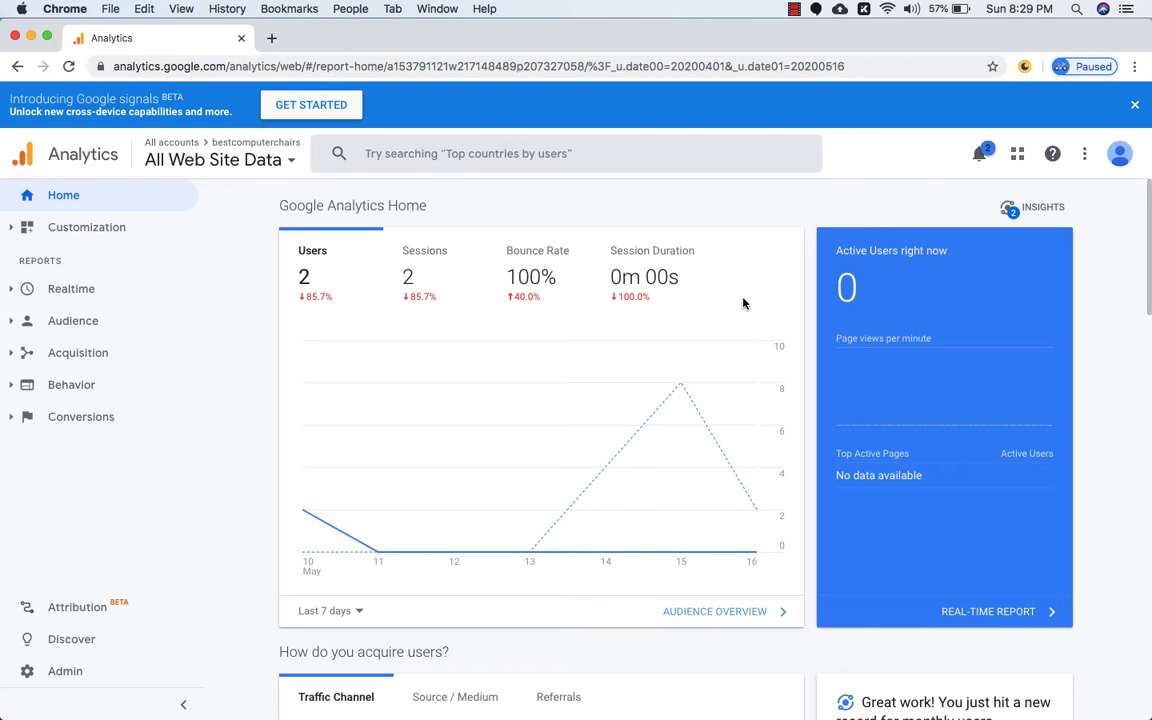
- In Admin, expand the property's Audience Definitions to reveal Audiences and Dynamic Attributes
left_click(68, 673)
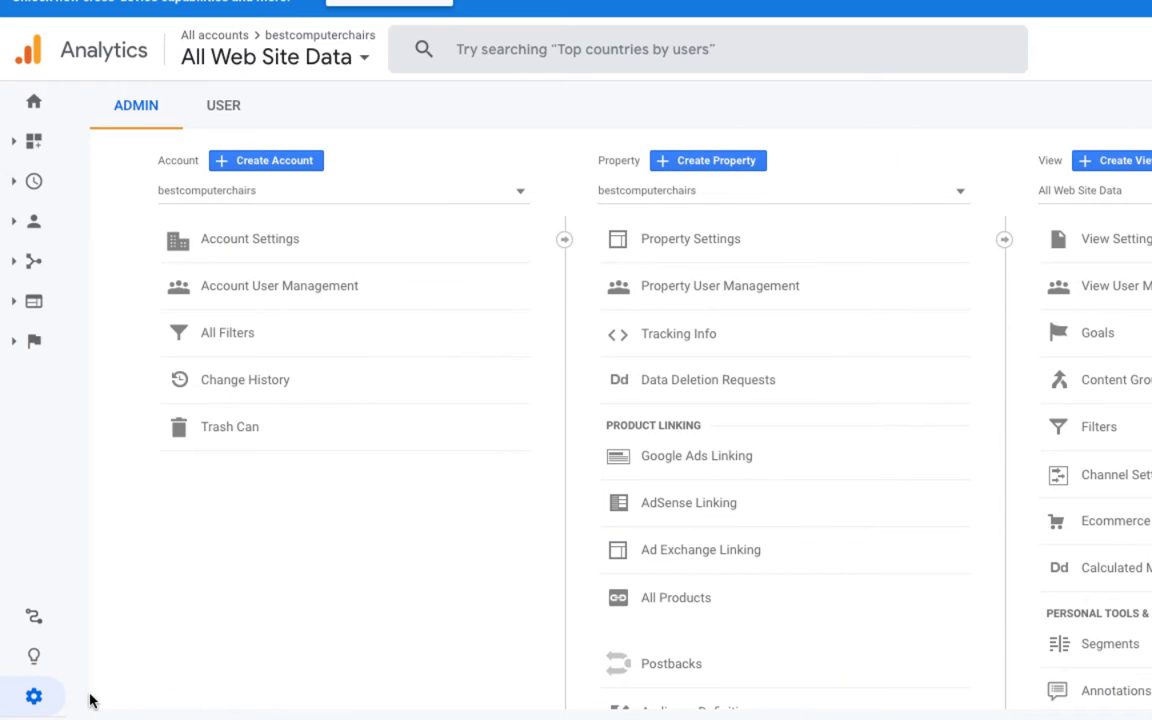
scroll(690, 561, "down", 1)
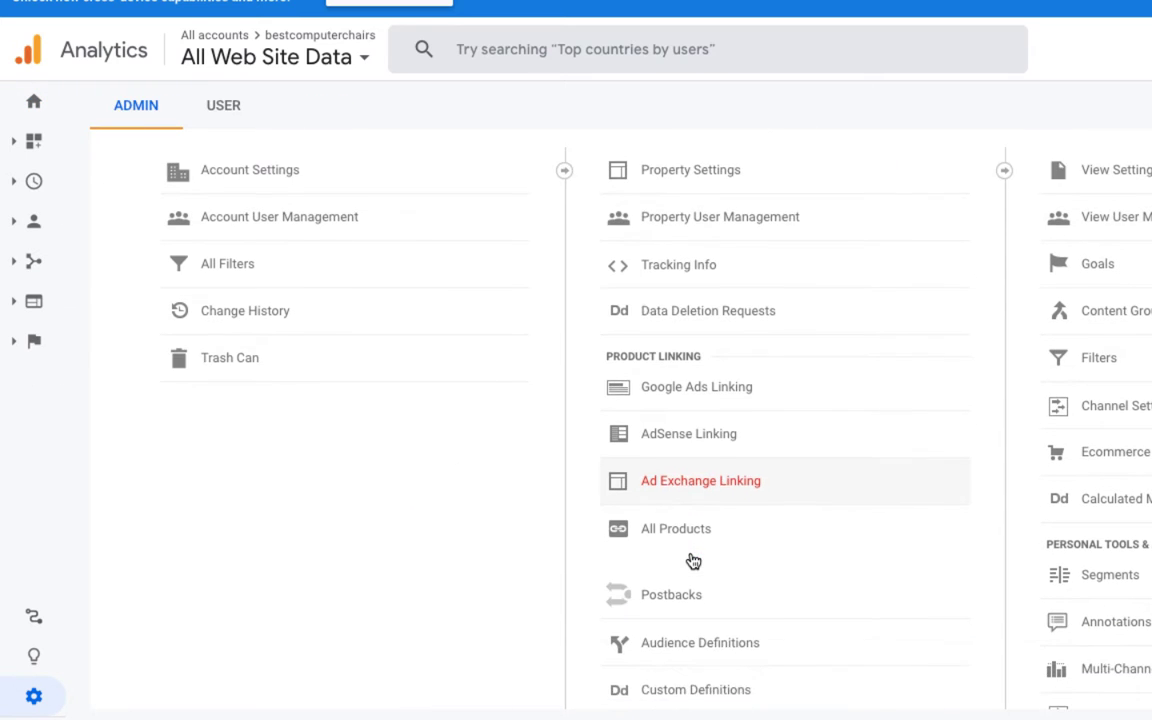
scroll(690, 558, "down", 2)
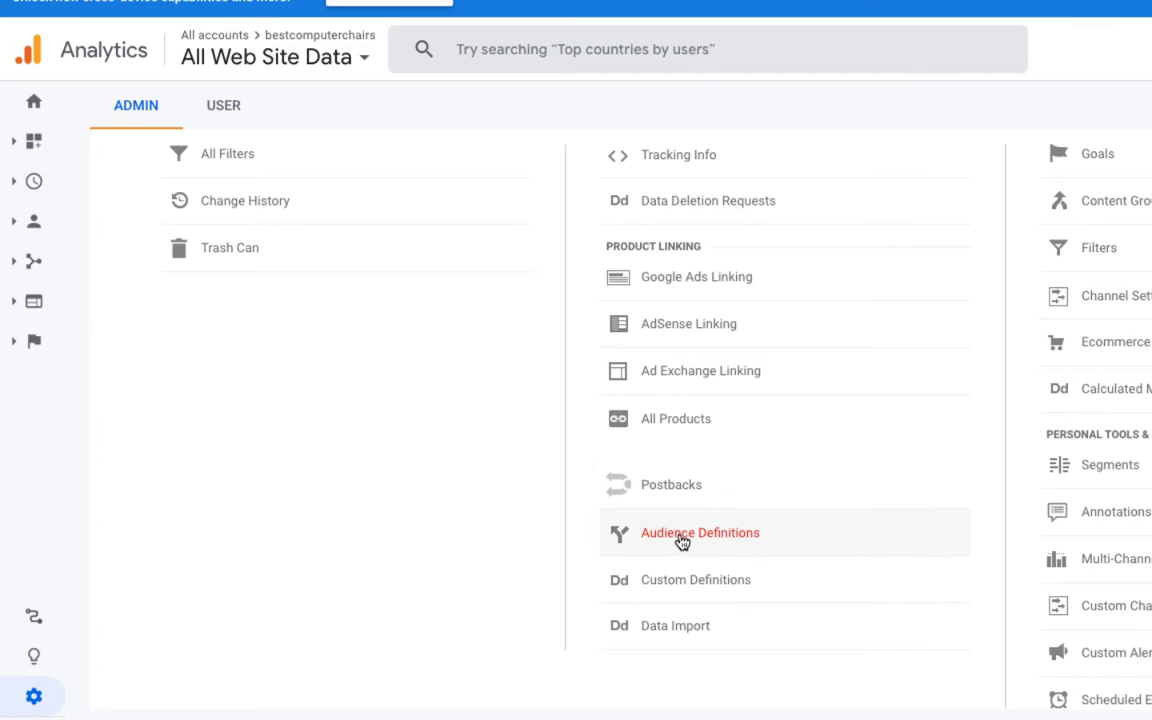
left_click(680, 538)
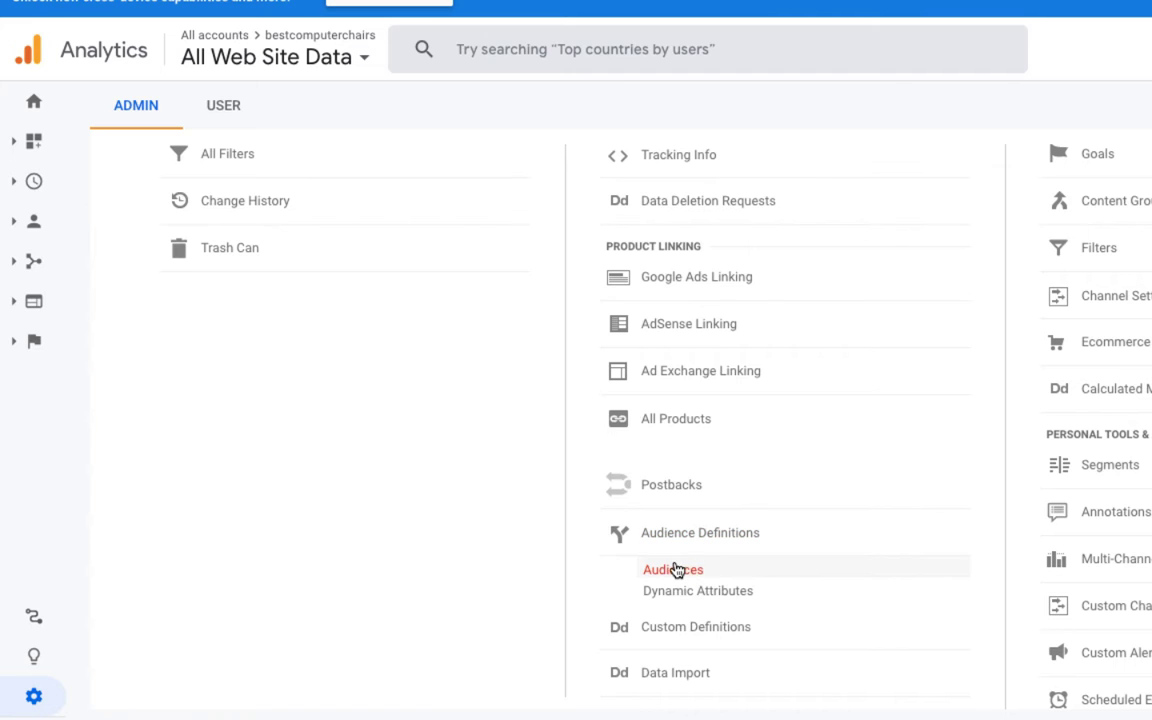
- Start the first audience with All Web Site Data as its source view
left_click(673, 570)
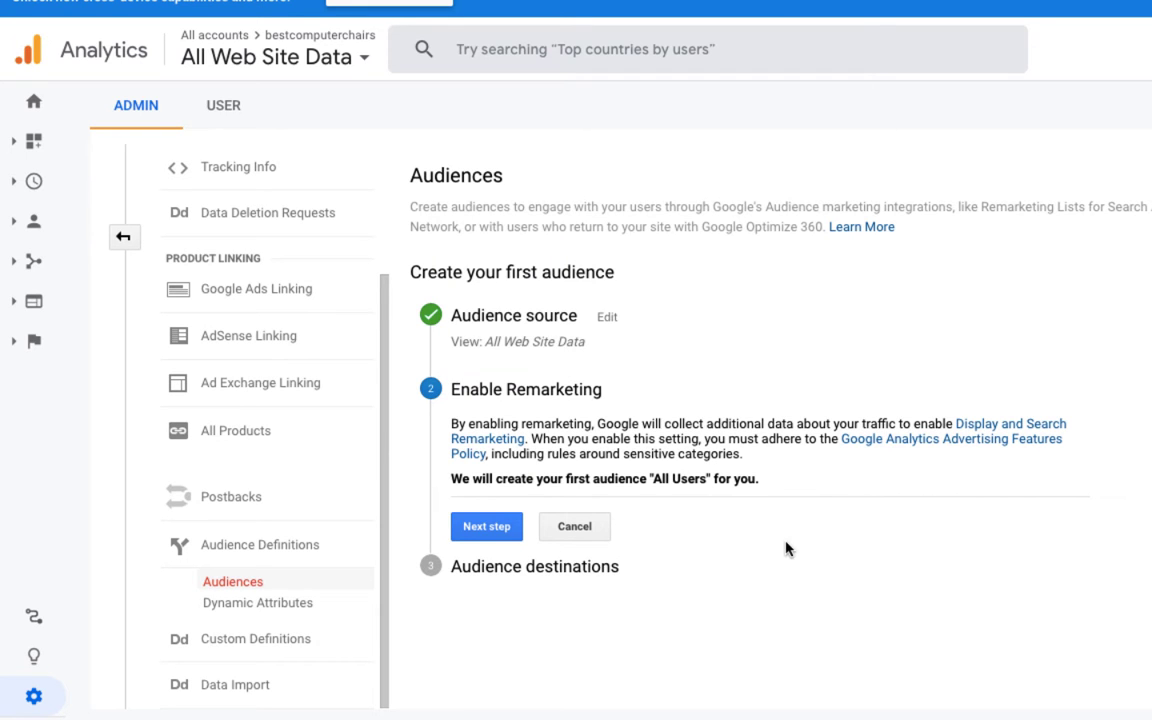
left_click(549, 331)
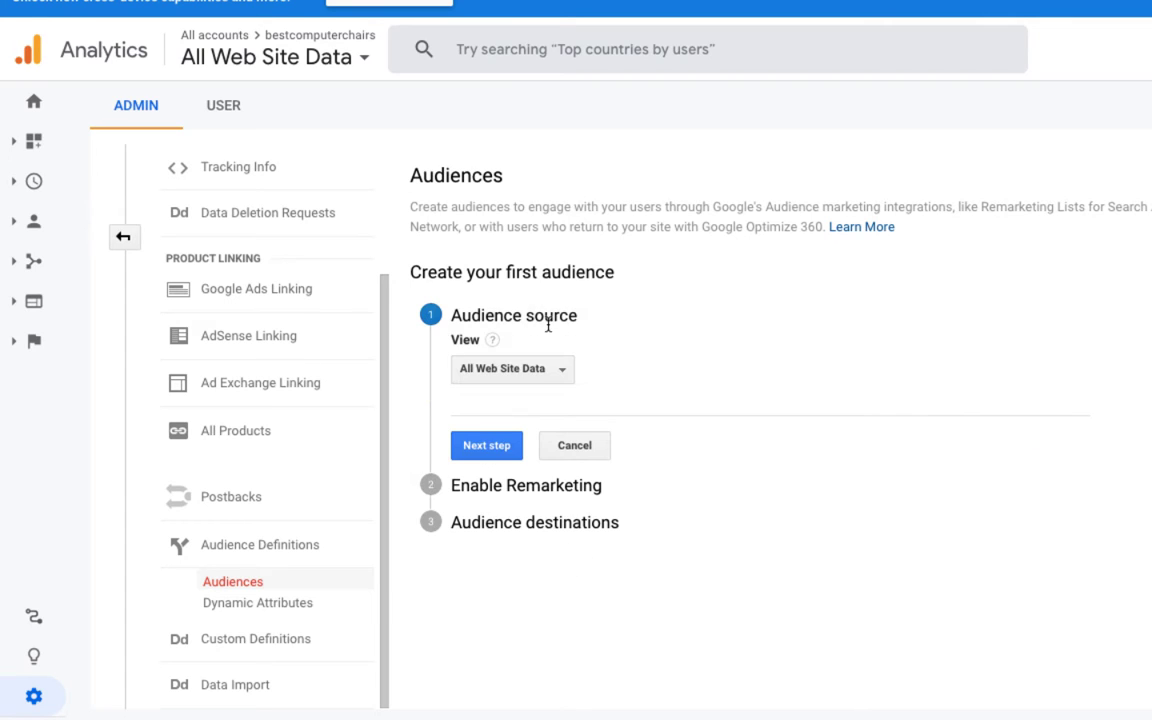
left_click(557, 370)
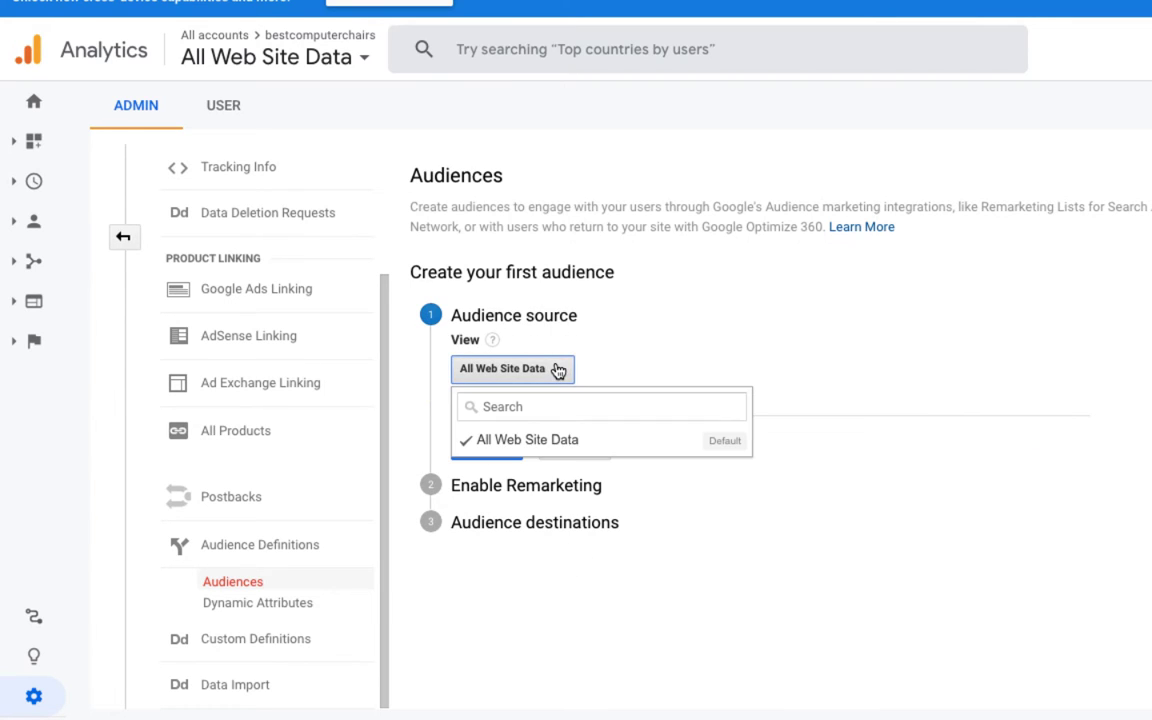
left_click(563, 432)
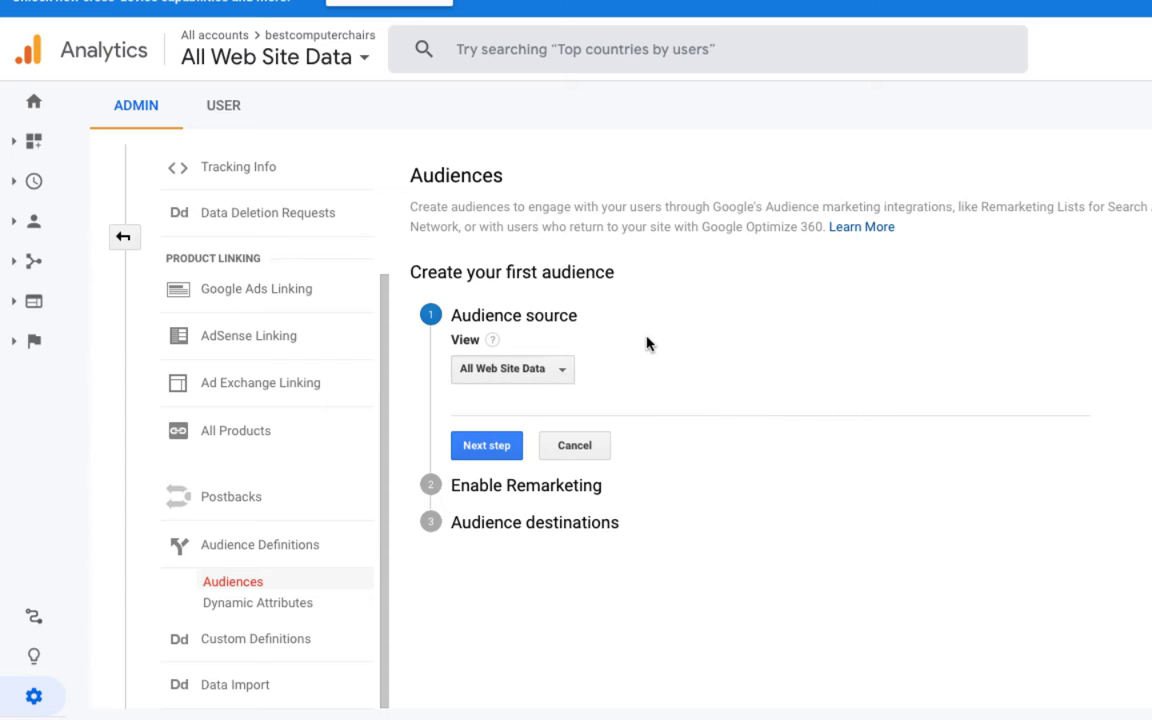
left_click(490, 448)
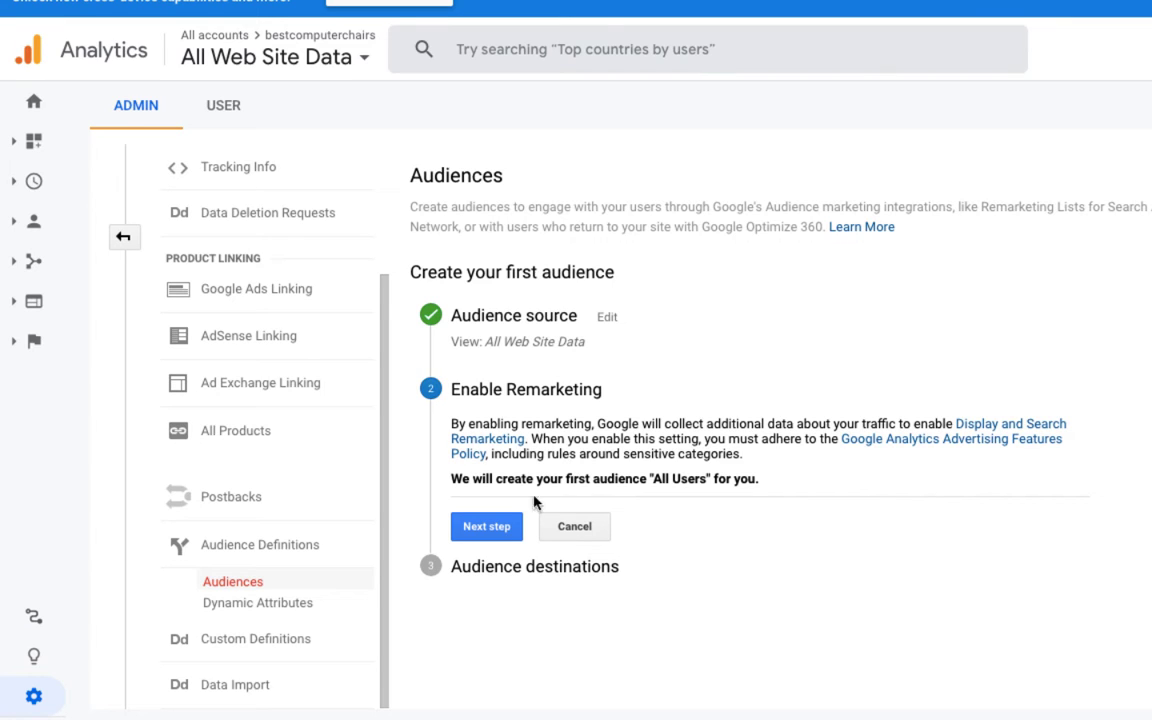
- Accept remarketing, add bestcomputerchairs as destination, and publish the All Users audience
left_click(484, 530)
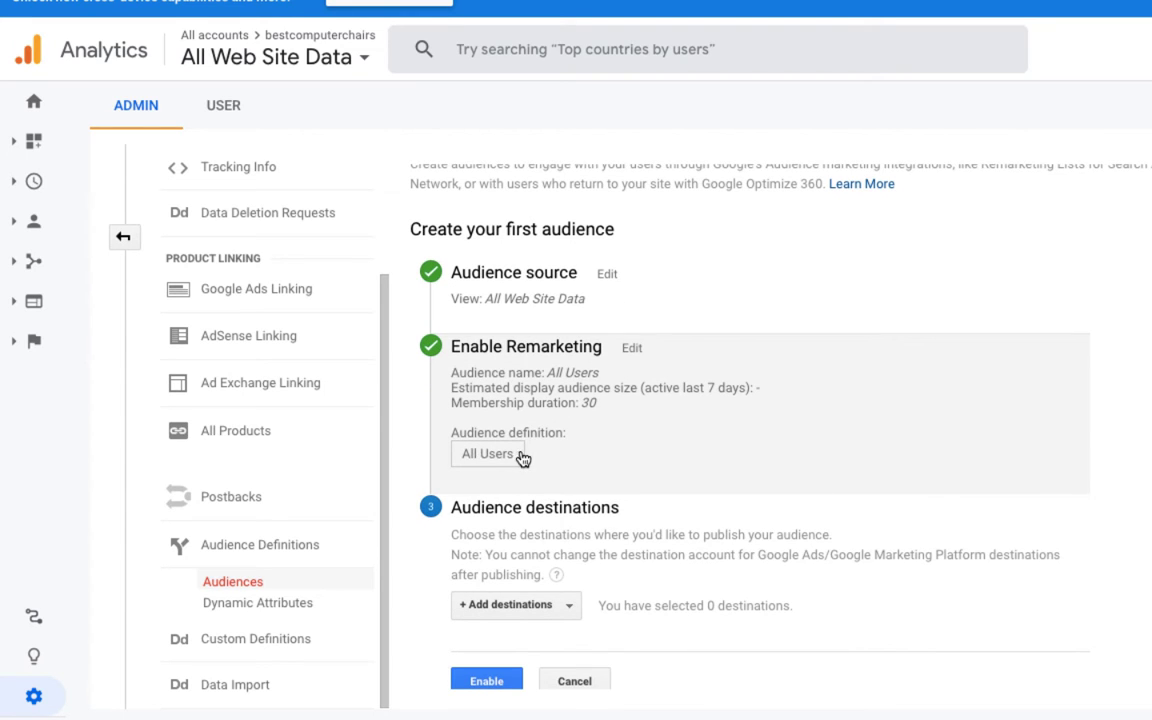
scroll(519, 457, "down", 1)
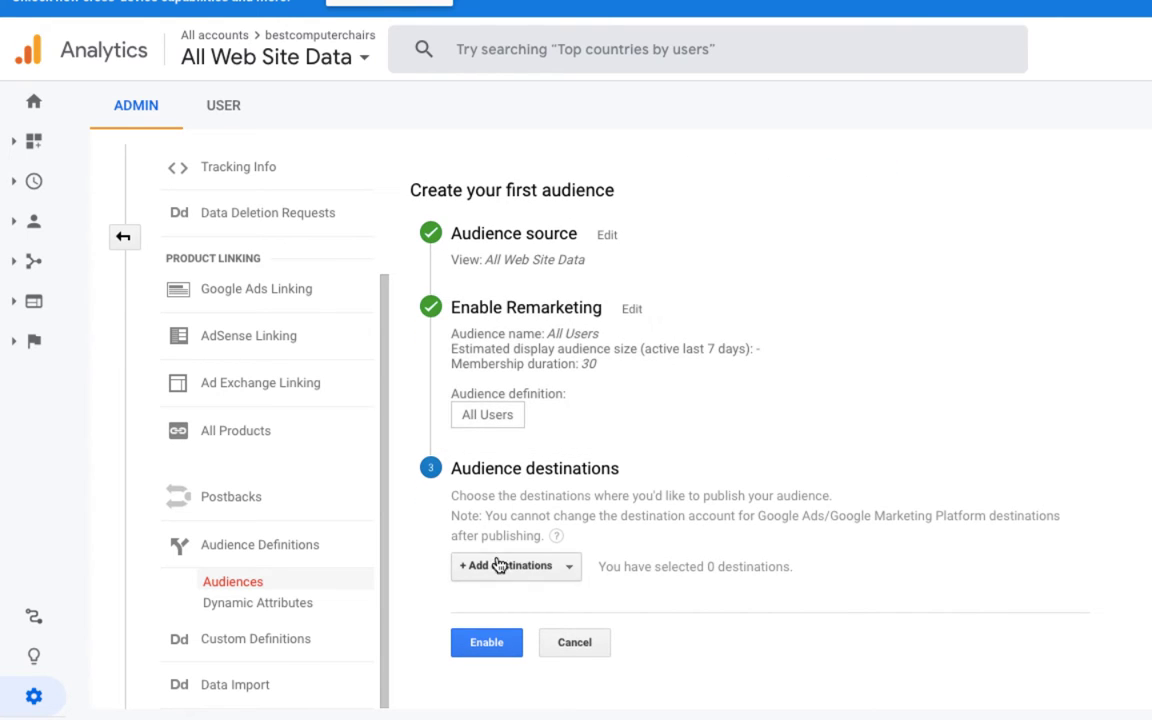
left_click(546, 567)
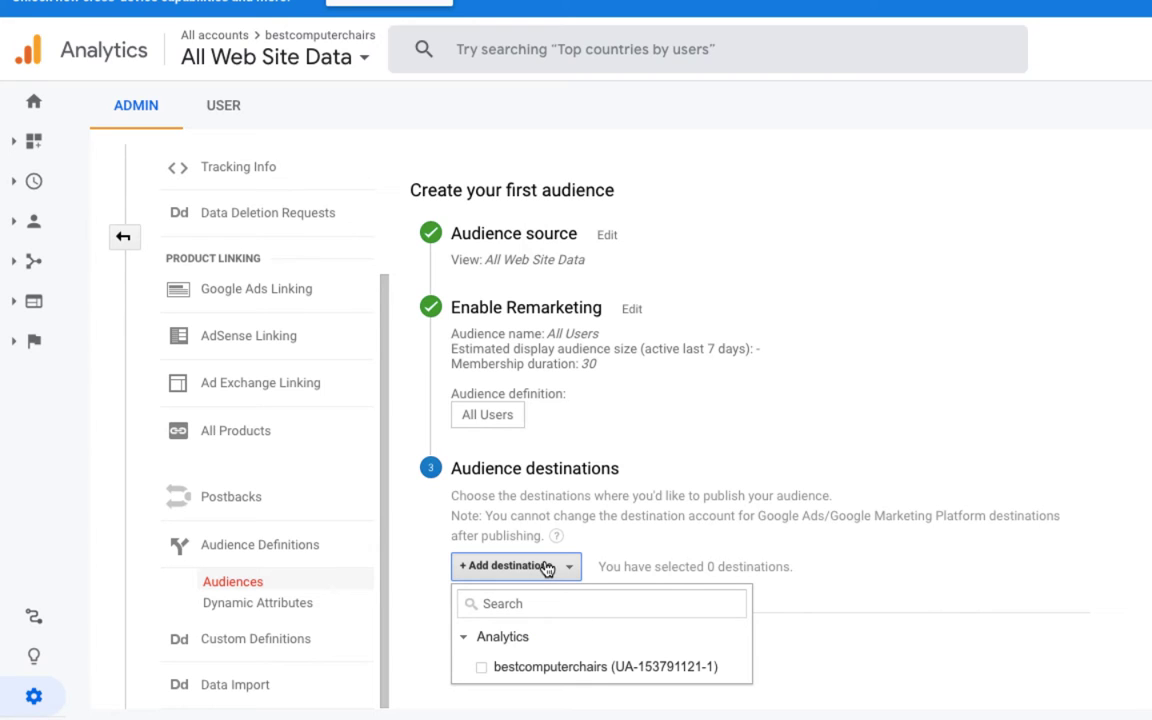
left_click(483, 668)
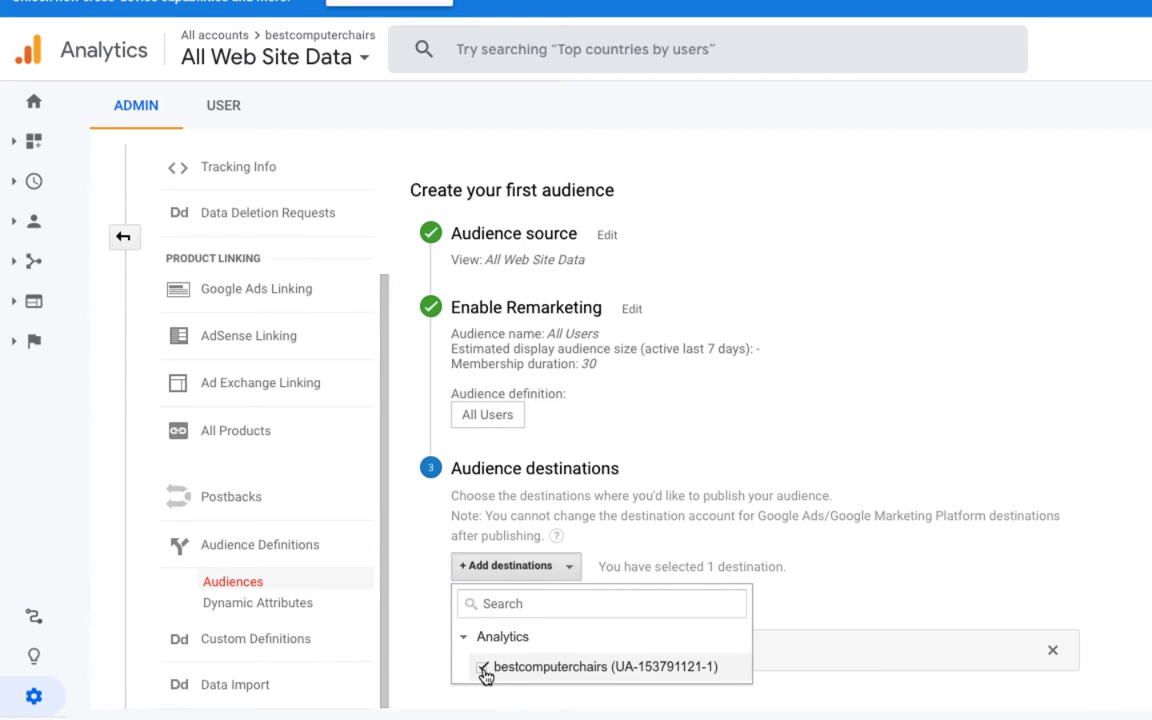
left_click(889, 607)
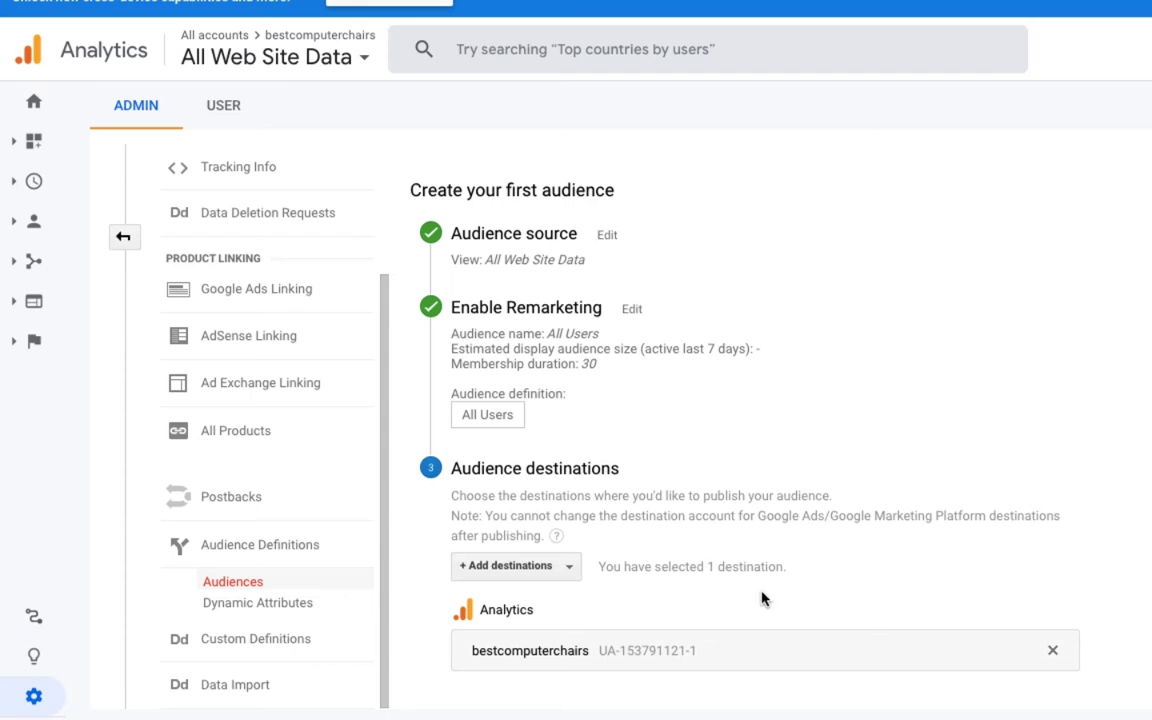
scroll(520, 619, "down", 1)
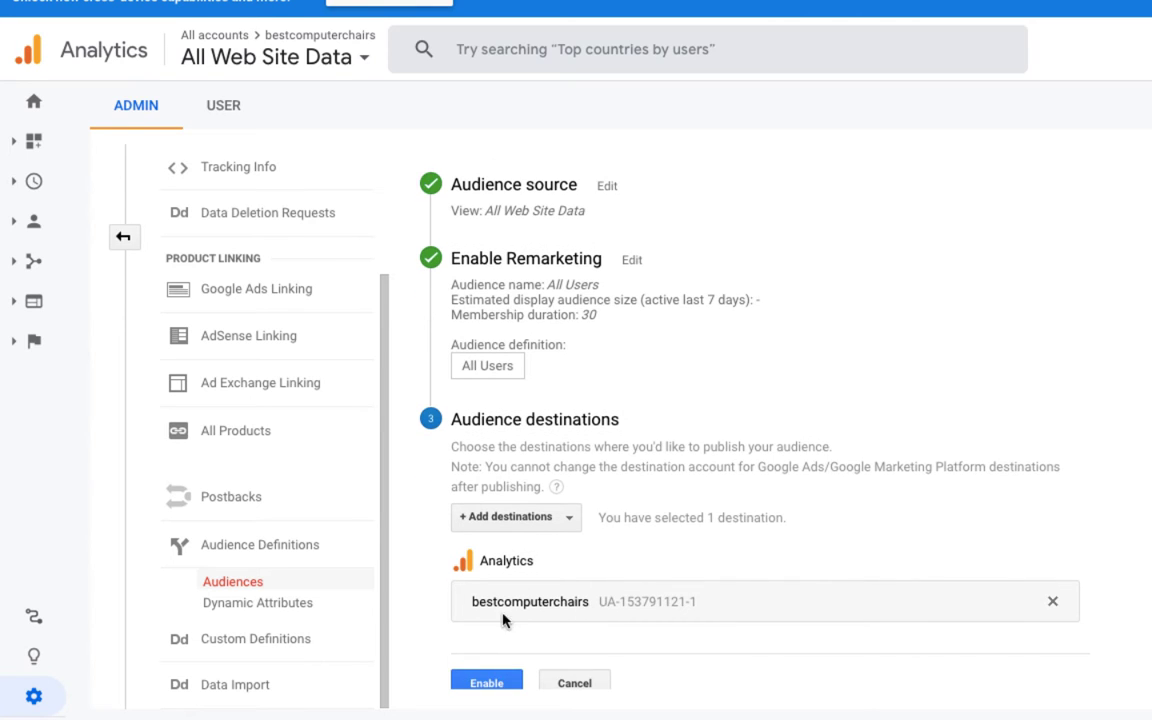
scroll(520, 612, "down", 1)
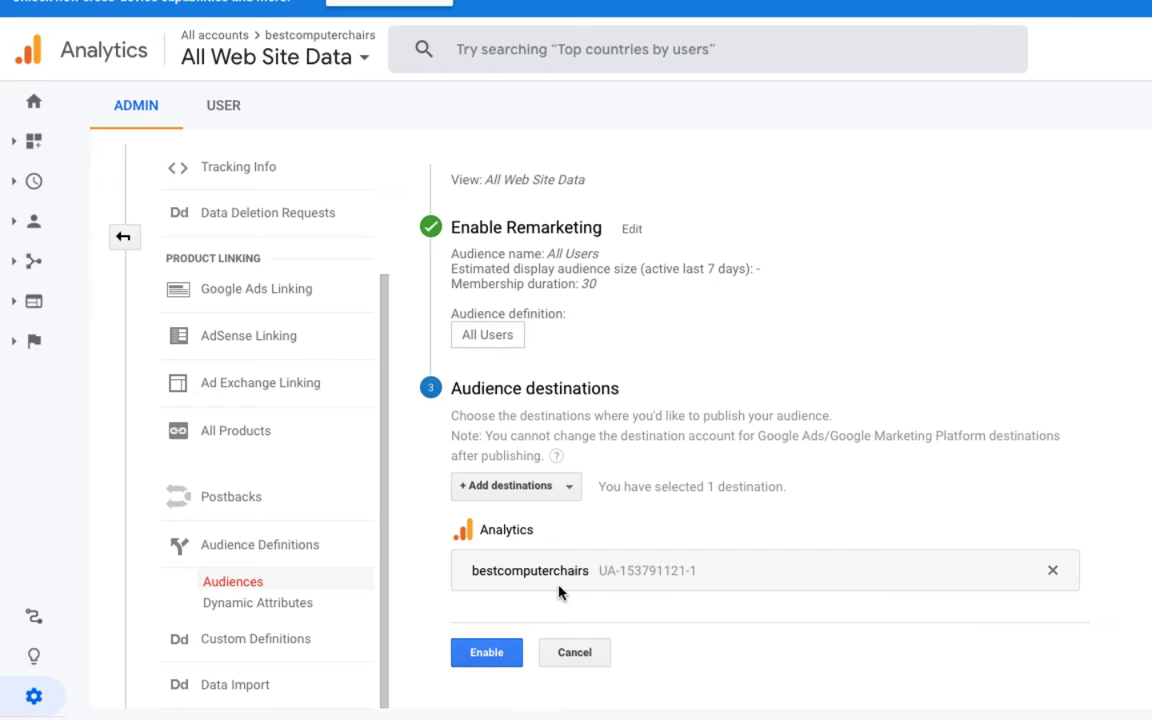
left_click(494, 665)
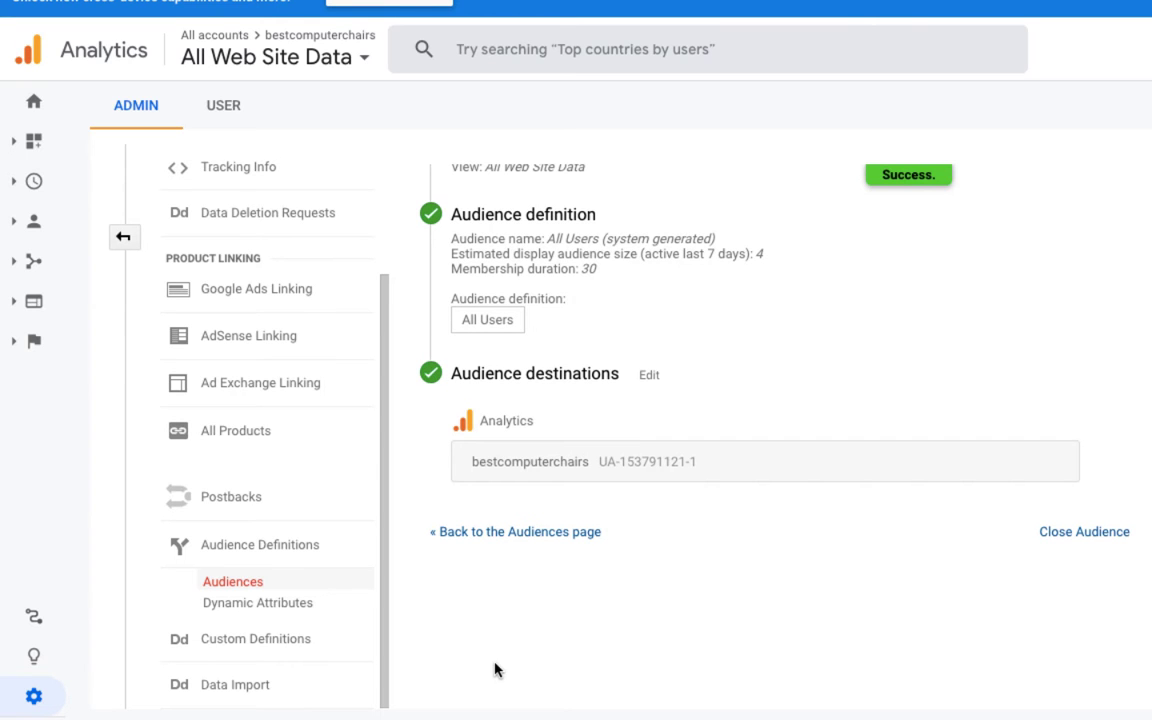
- From the Audiences list, begin a new audience keeping All Web Site Data as its view
left_click(490, 535)
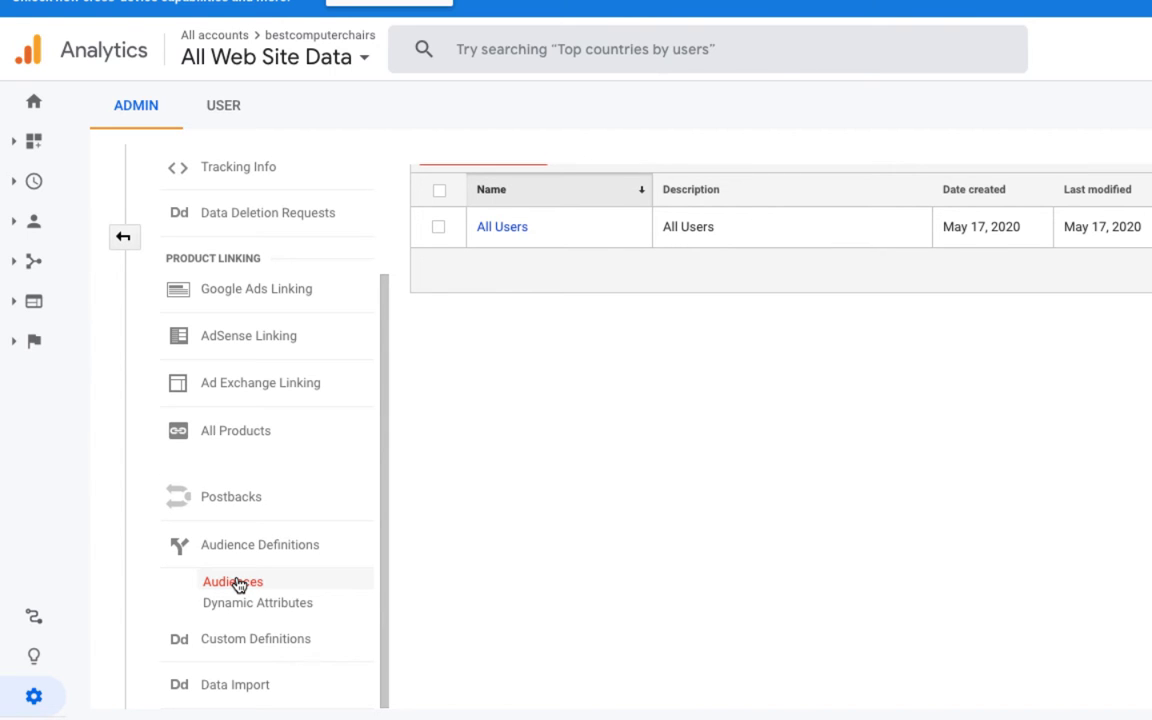
scroll(548, 470, "up", 2)
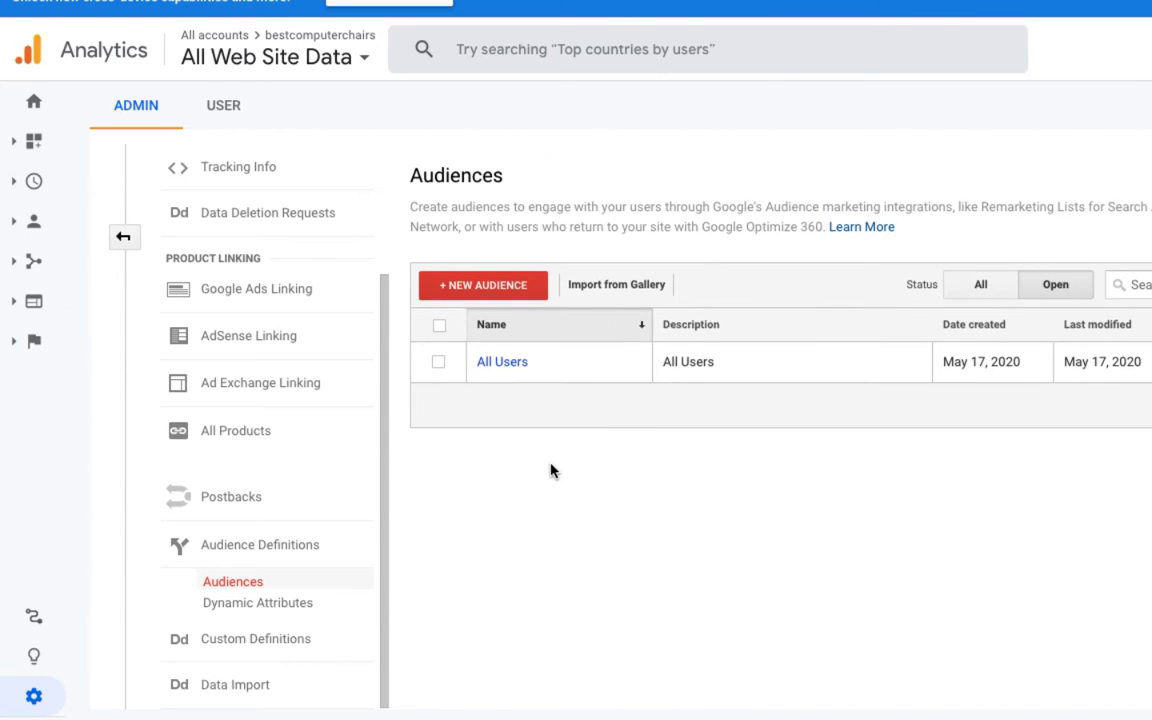
left_click(473, 288)
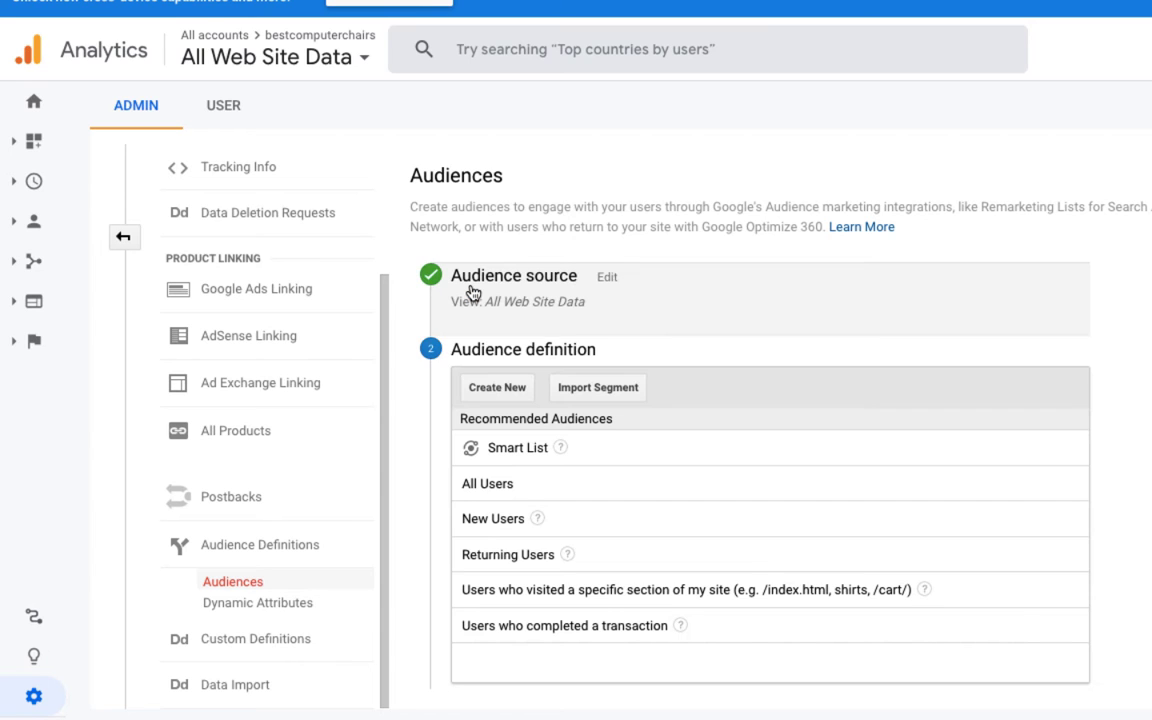
left_click(473, 290)
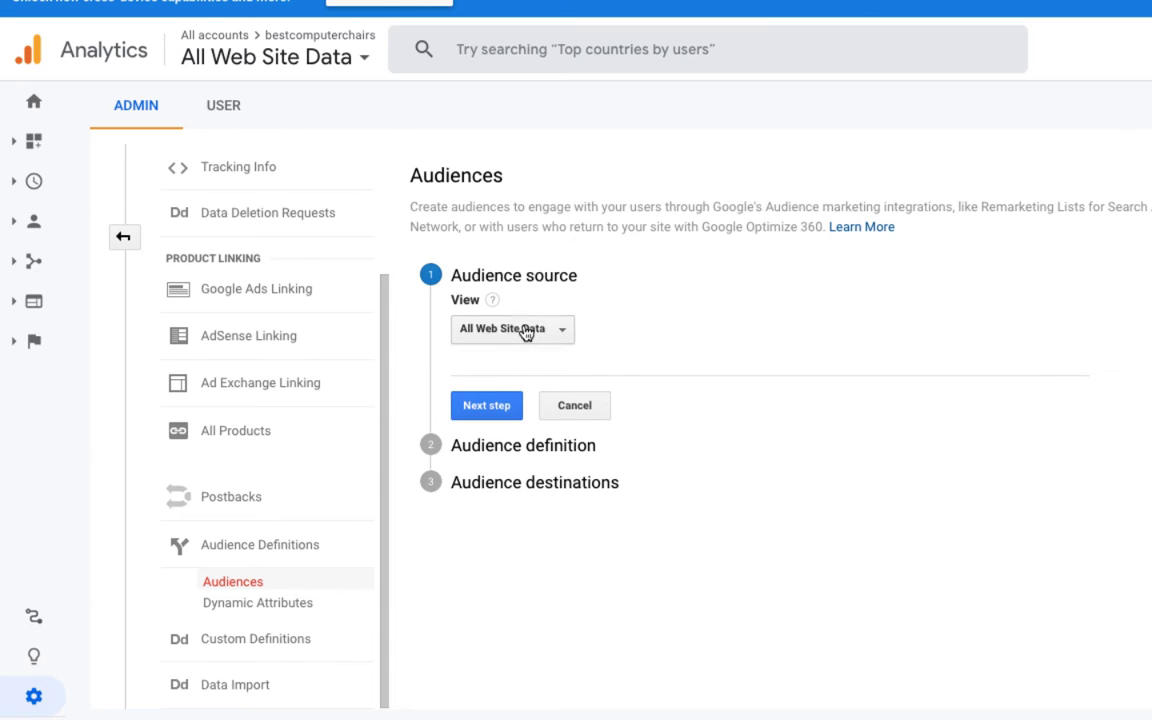
left_click(546, 330)
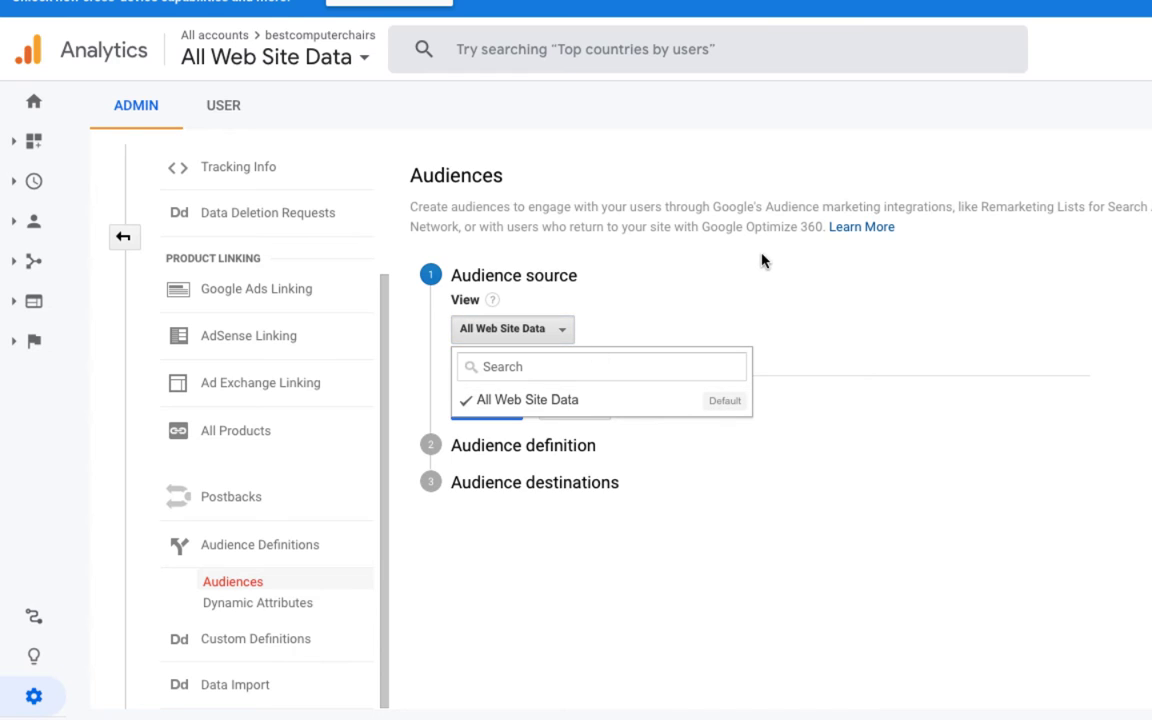
left_click(758, 260)
scroll(700, 275, "down", 1)
left_click(499, 324)
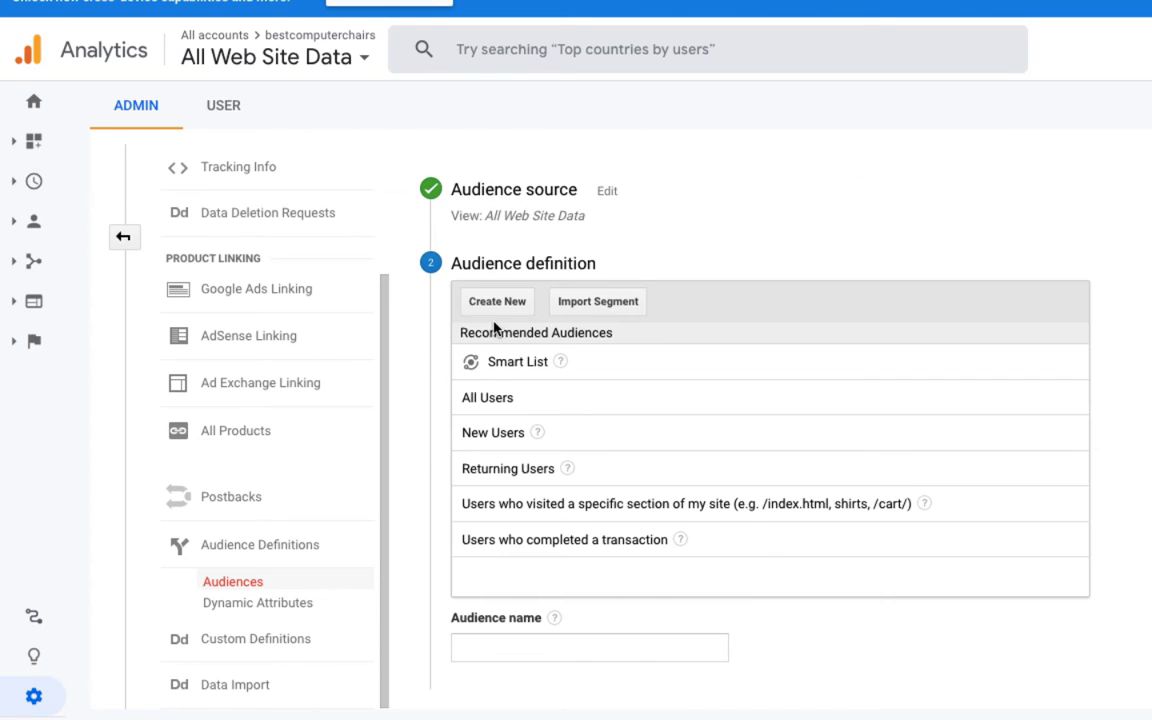
scroll(604, 391, "down", 1)
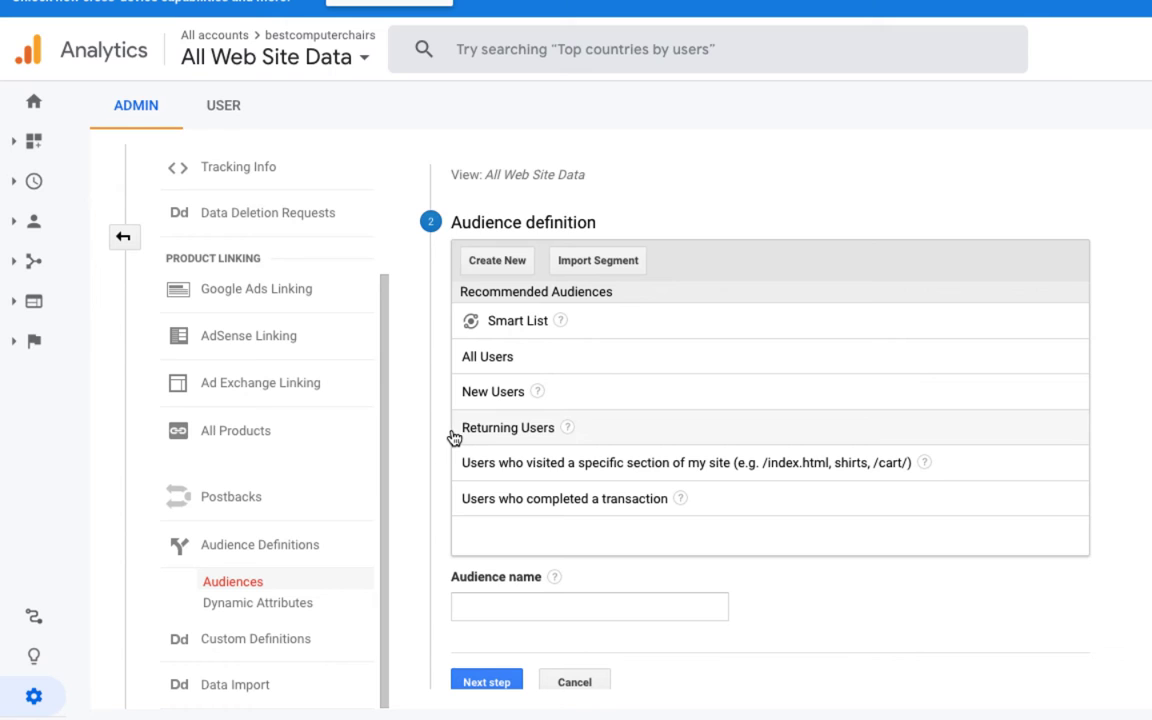
- Base the audience on Returning Users with a 30-day membership duration
left_click(487, 431)
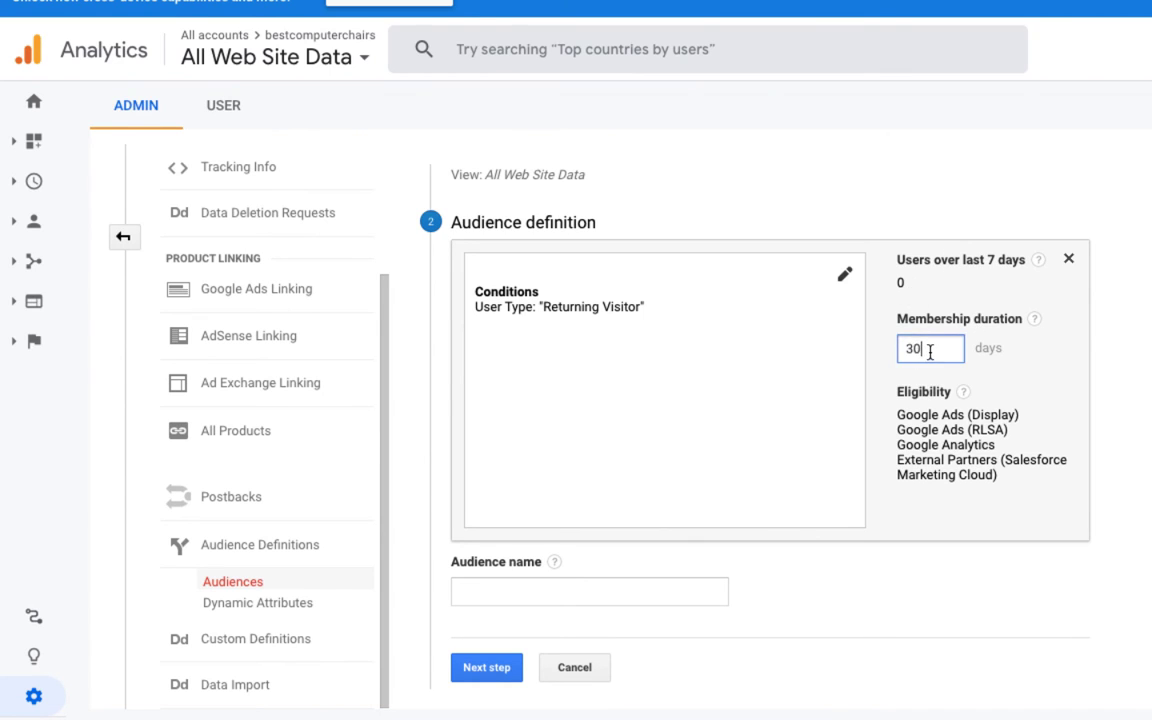
double_click(928, 350)
type("55")
key("BackSpace")
key("BackSpace")
type("30")
- Name the audience 'Revistied users'
left_click(489, 594)
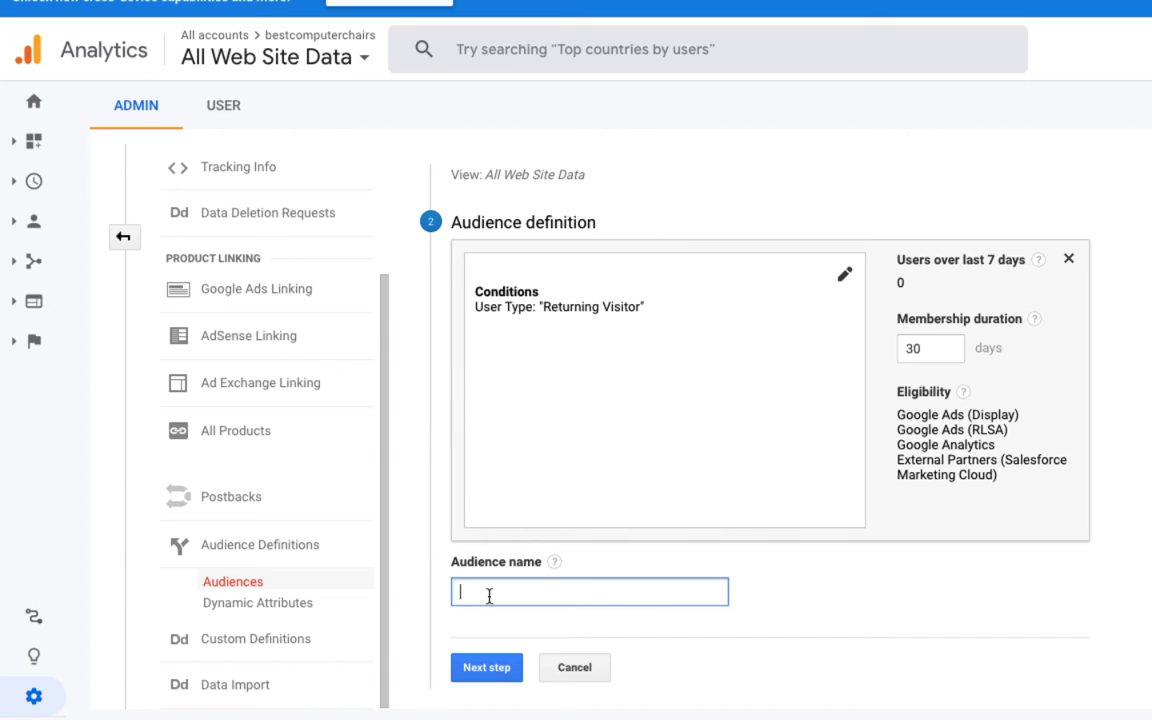
type("Re")
type("istied users")
- Add the bestcomputerchairs Analytics property as destination and publish 'Revistied users'
left_click(488, 676)
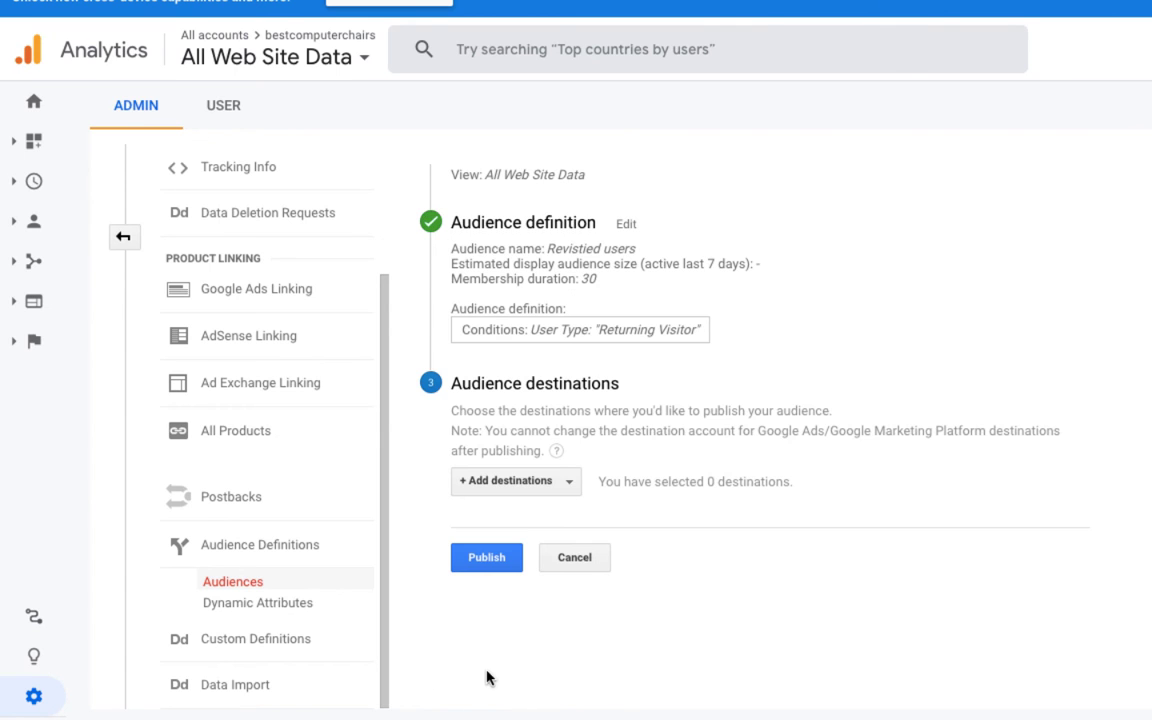
left_click(548, 478)
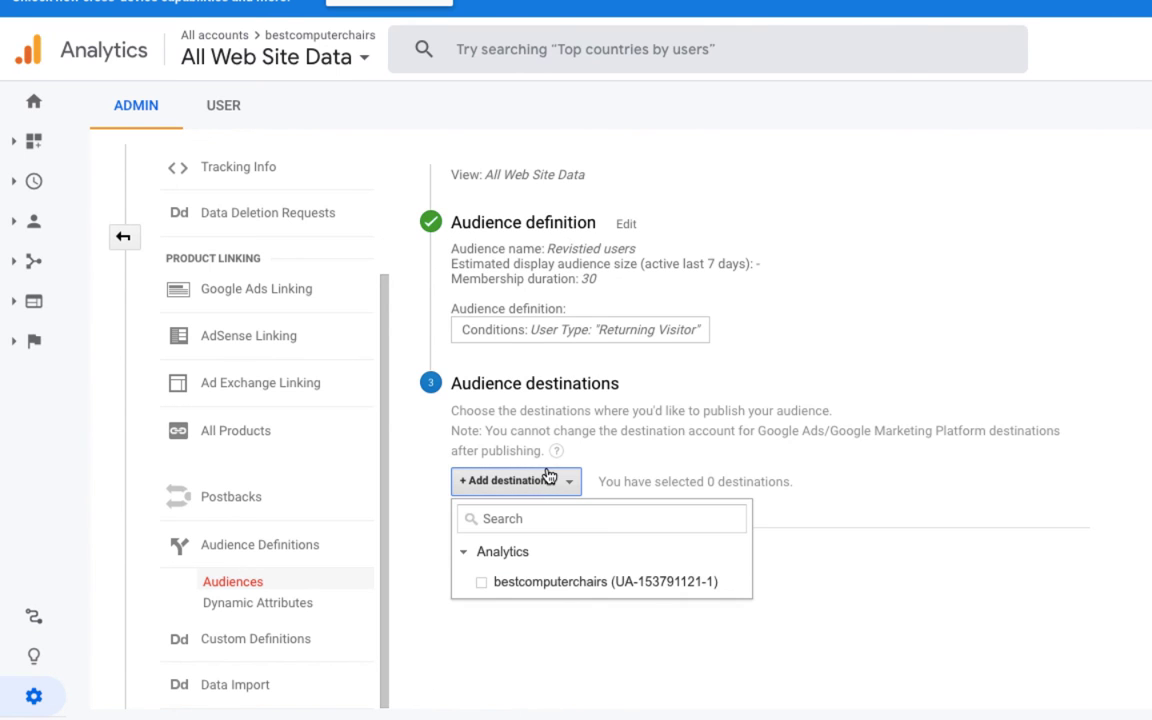
left_click(545, 583)
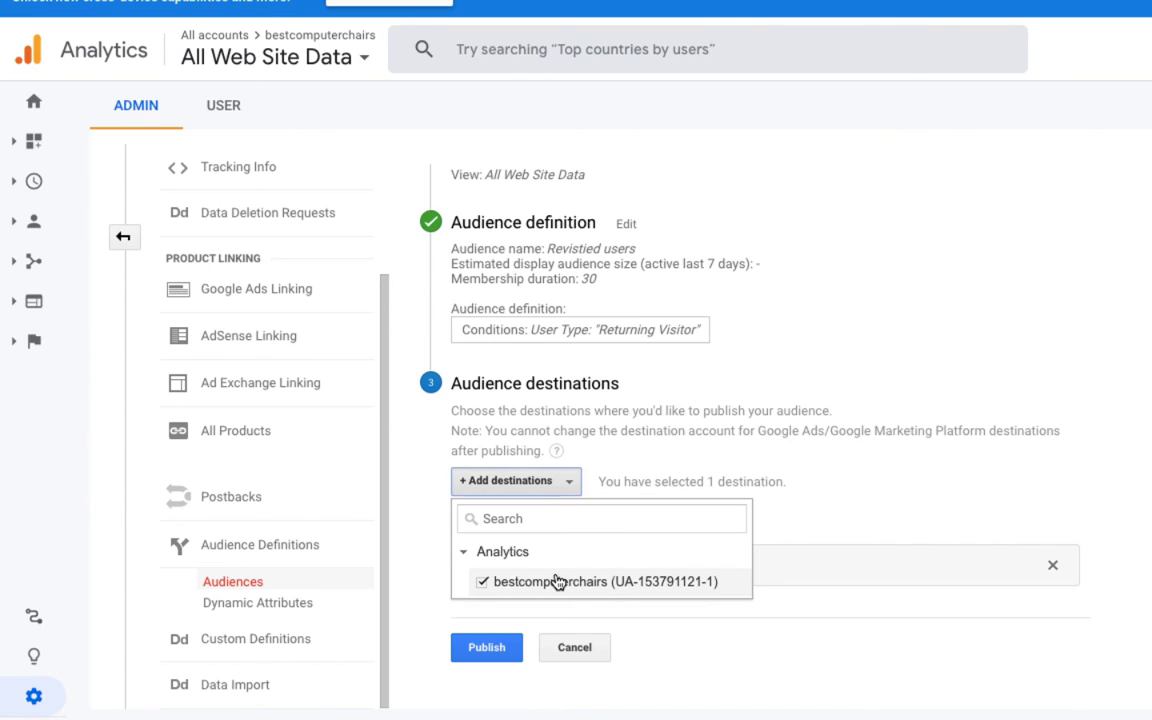
left_click(488, 650)
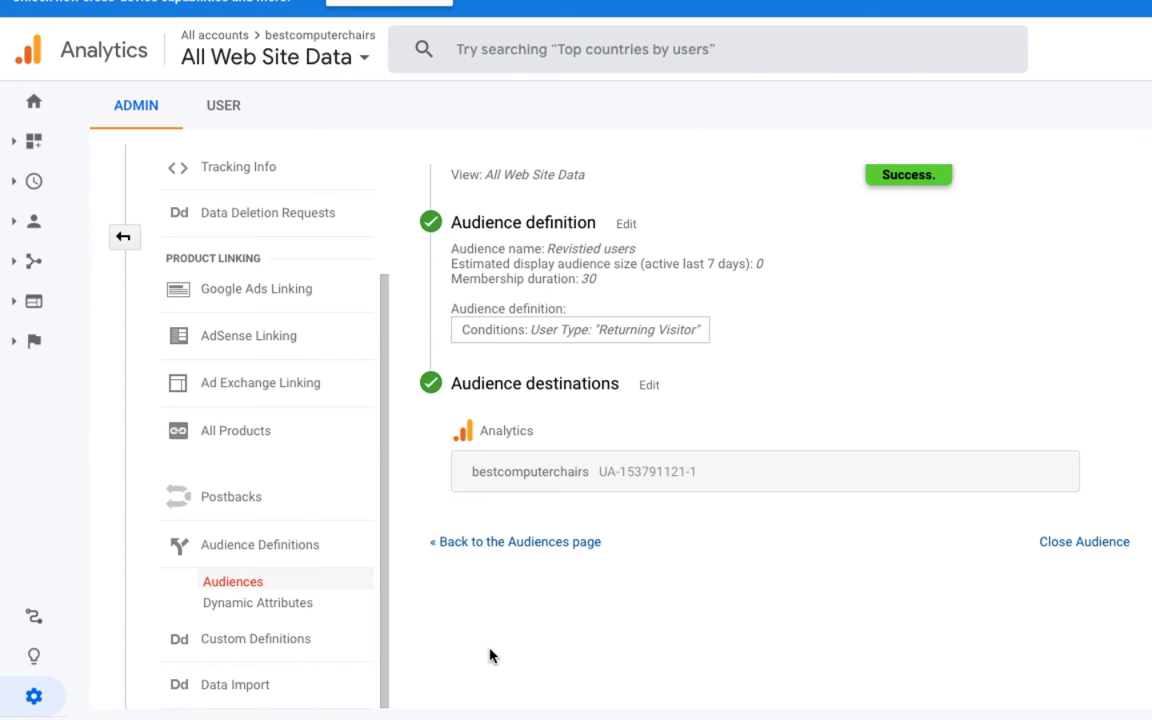
- Go back to the Audiences table listing All Users and Revistied users
left_click(476, 545)
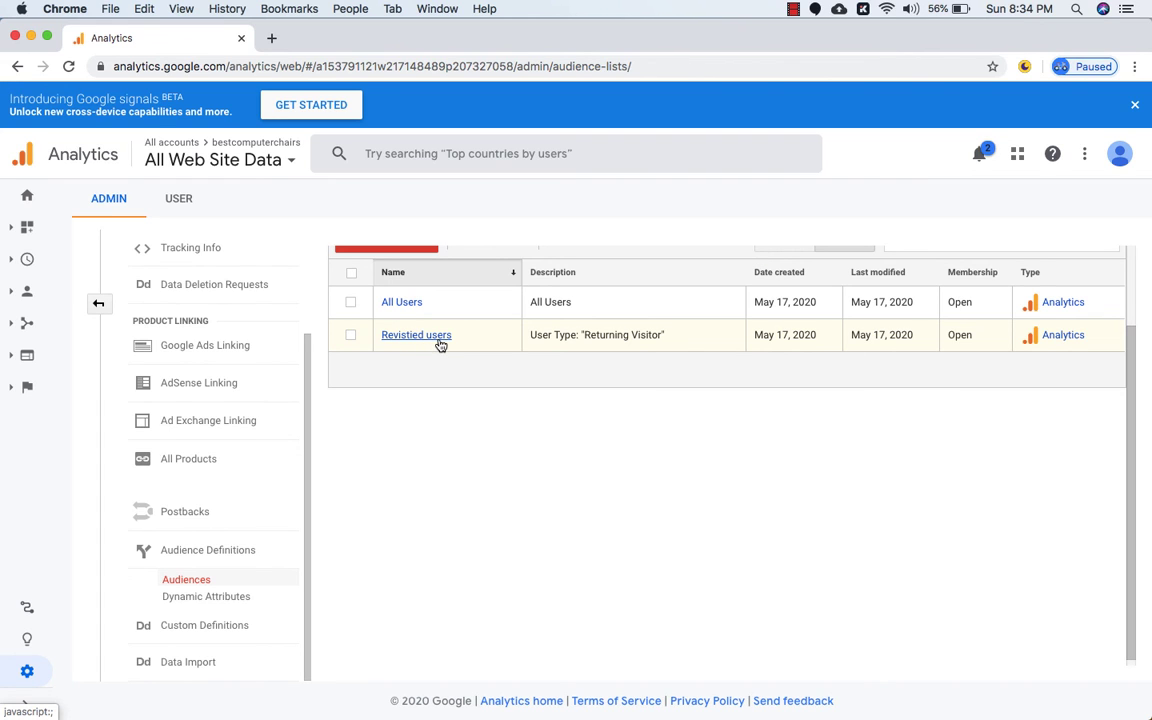
scroll(433, 346, "up", 2)
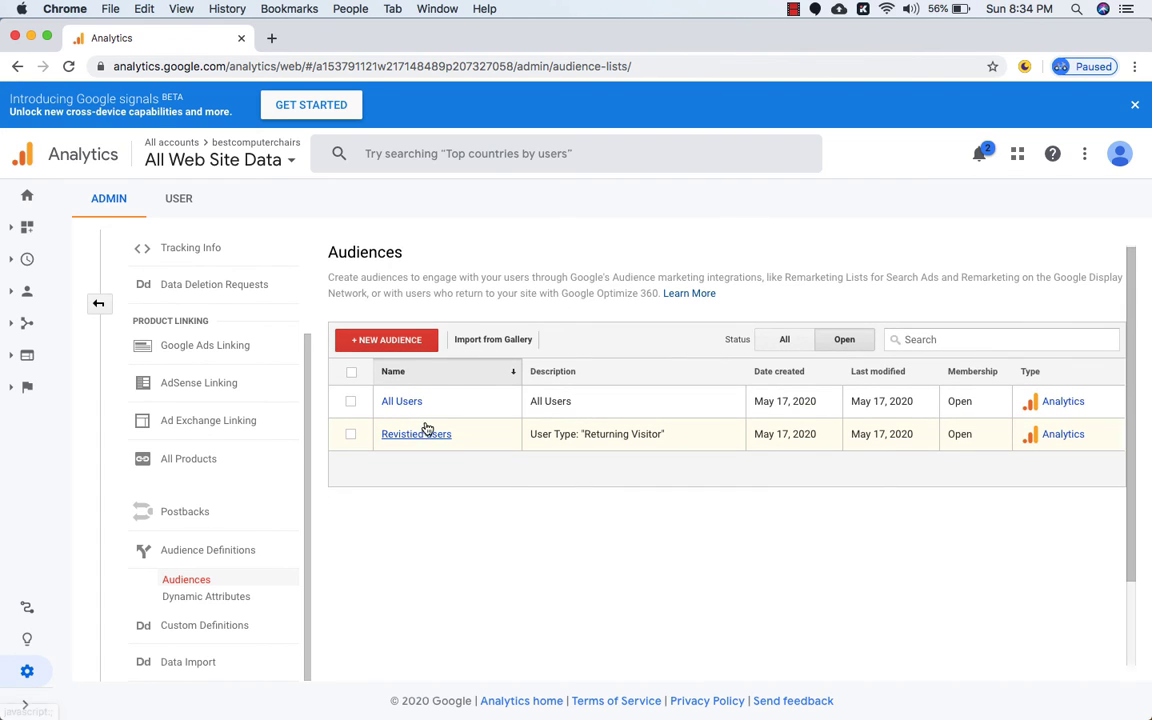